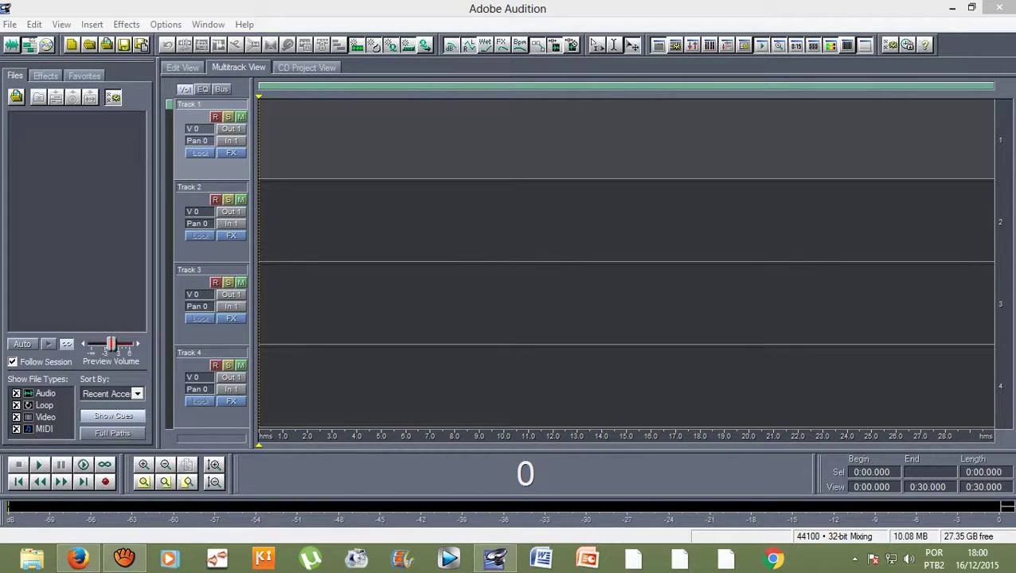
Import the audio file "Selena Gomez - Me _ The Rhythm (Karaoke Version)" from the FFOutput folder into the session
key(alt+f)
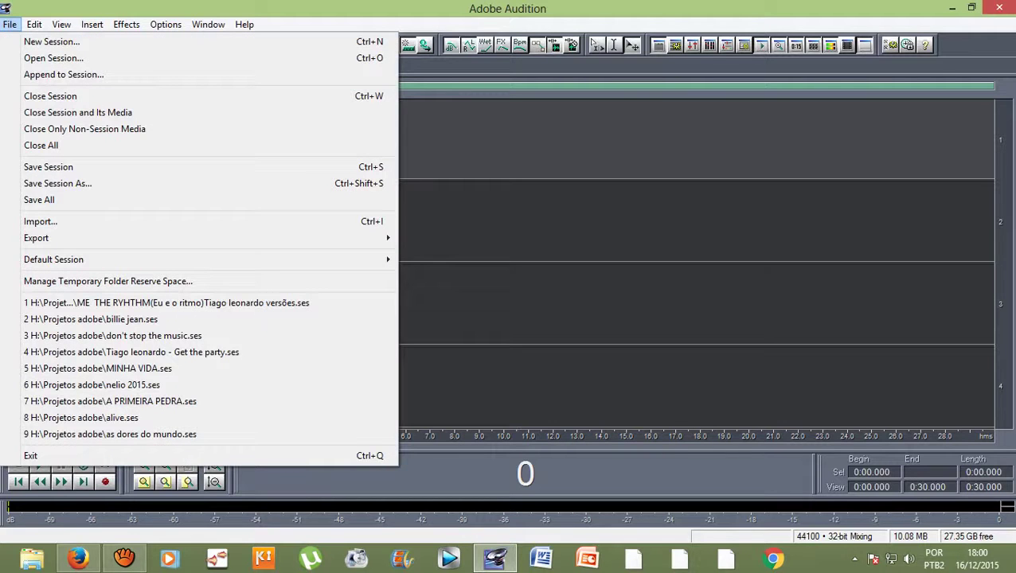
key(Down)
key(Down)
key(Down)
key(Down)
key(Down)
key(Down)
key(Down)
key(Down)
key(Down)
key(Down)
key(Down)
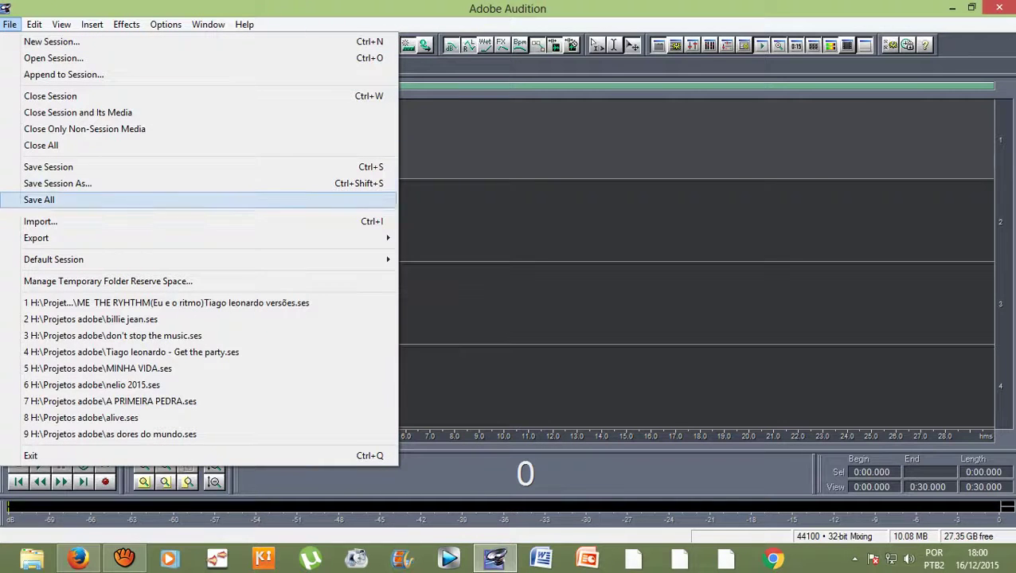
key(Return)
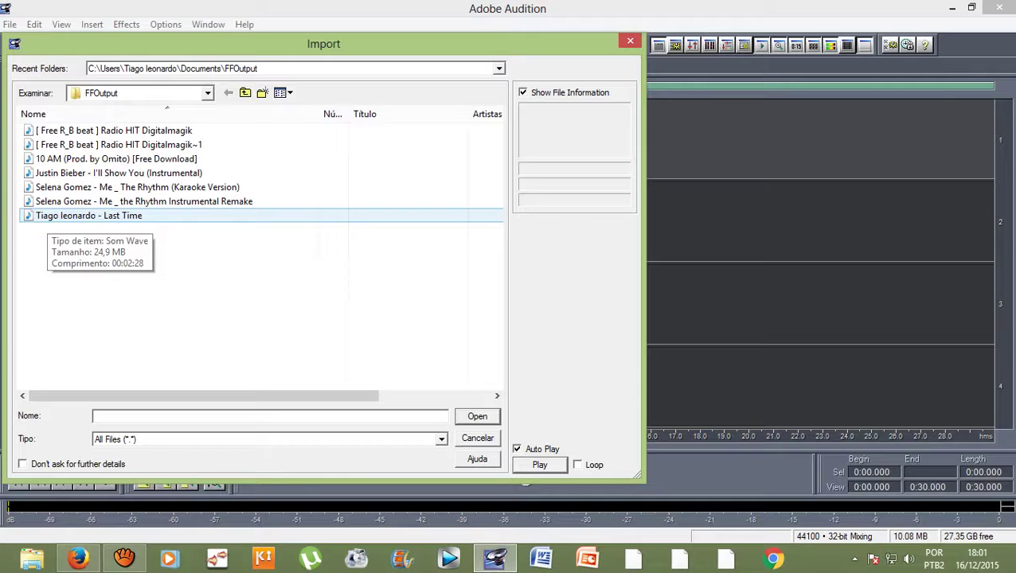
key(Up)
key(Up)
key(Up)
key(Up)
key(Up)
key(Up)
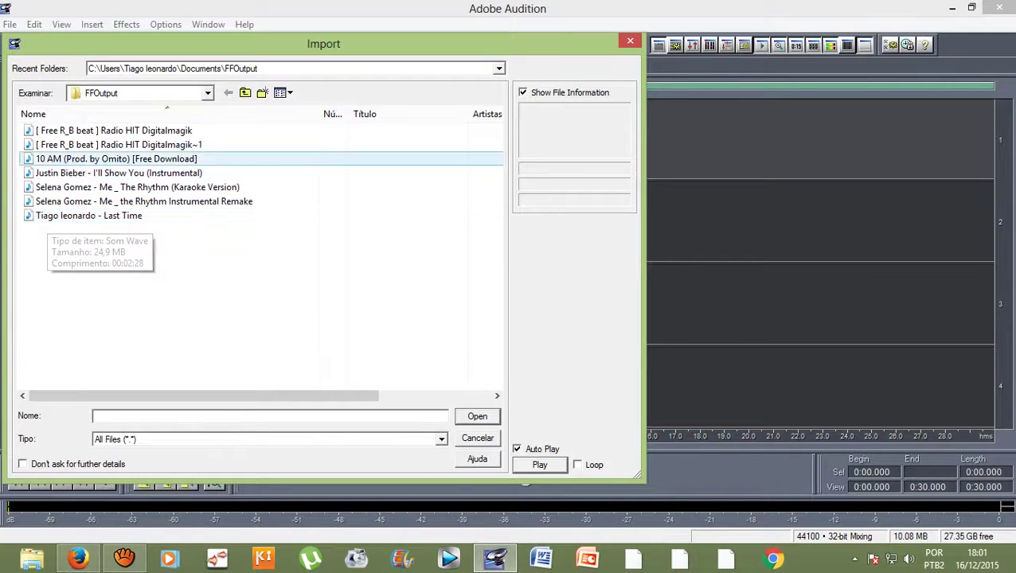
key(Down)
key(Down)
key(Down)
key(Down)
key(Up)
key(Up)
key(Up)
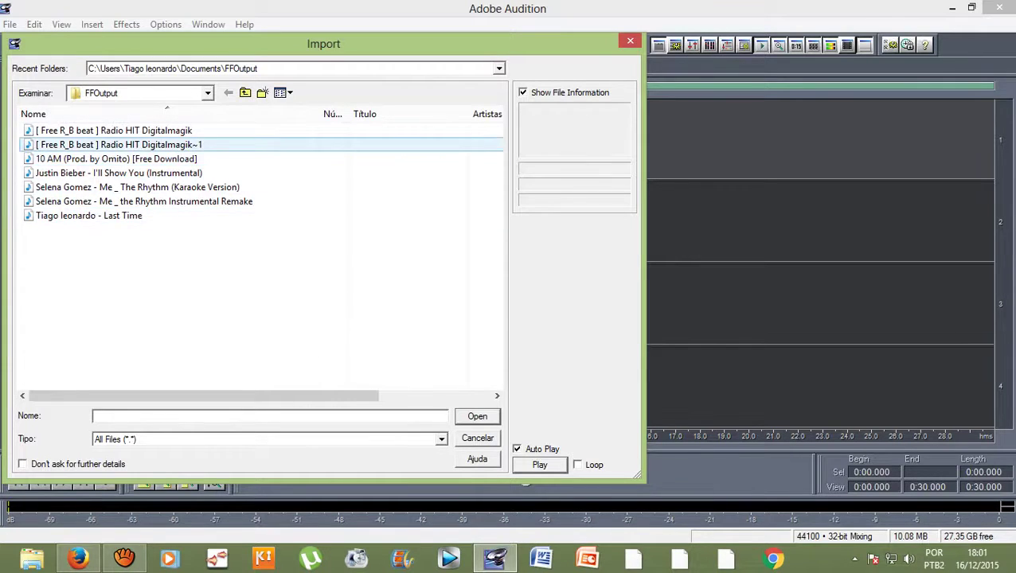
key(Down)
key(Down)
key(Down)
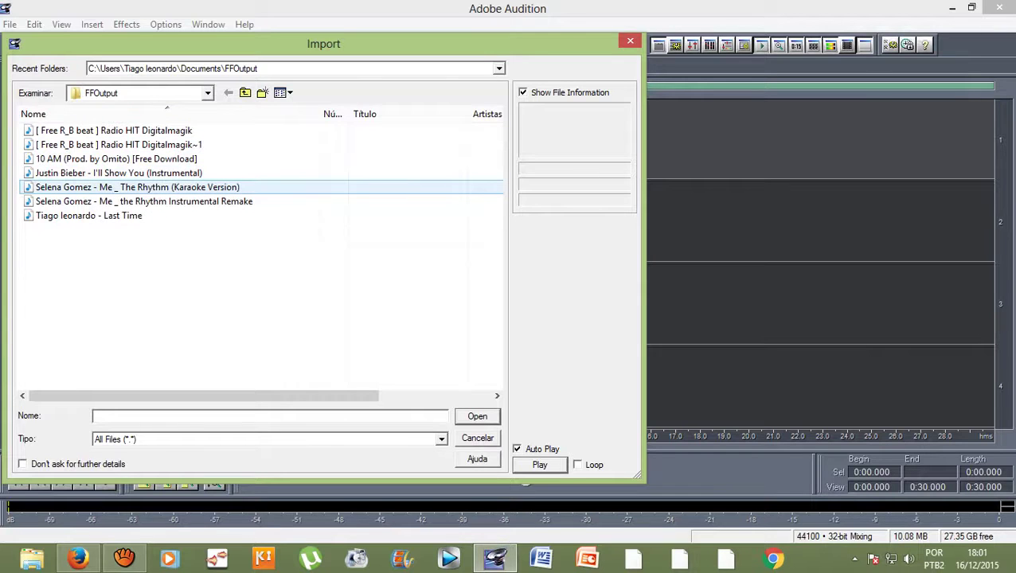
key(Return)
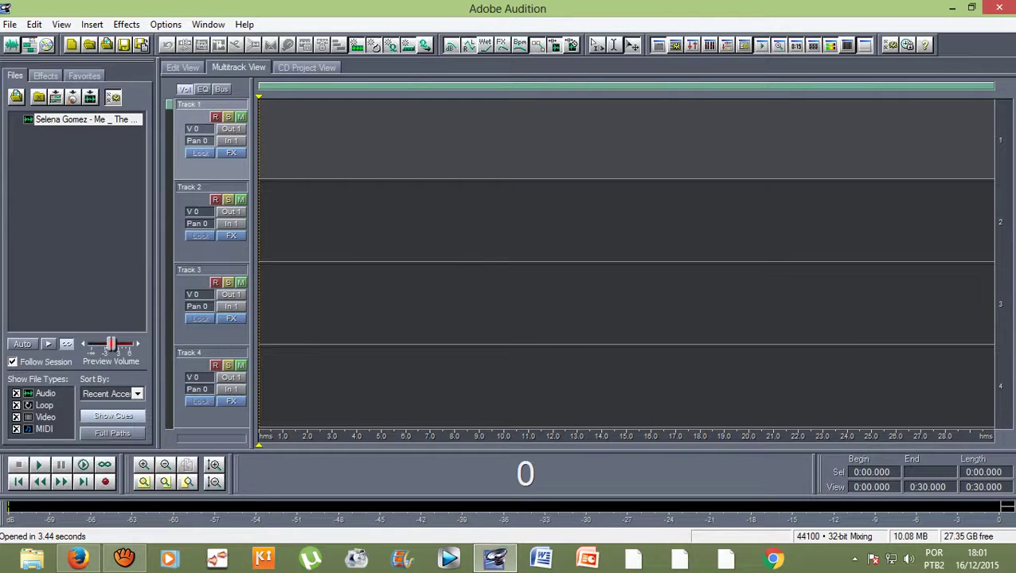
Insert the imported karaoke file on track 1 and align the clip's start with 0:00
drag(79, 119, 268, 139)
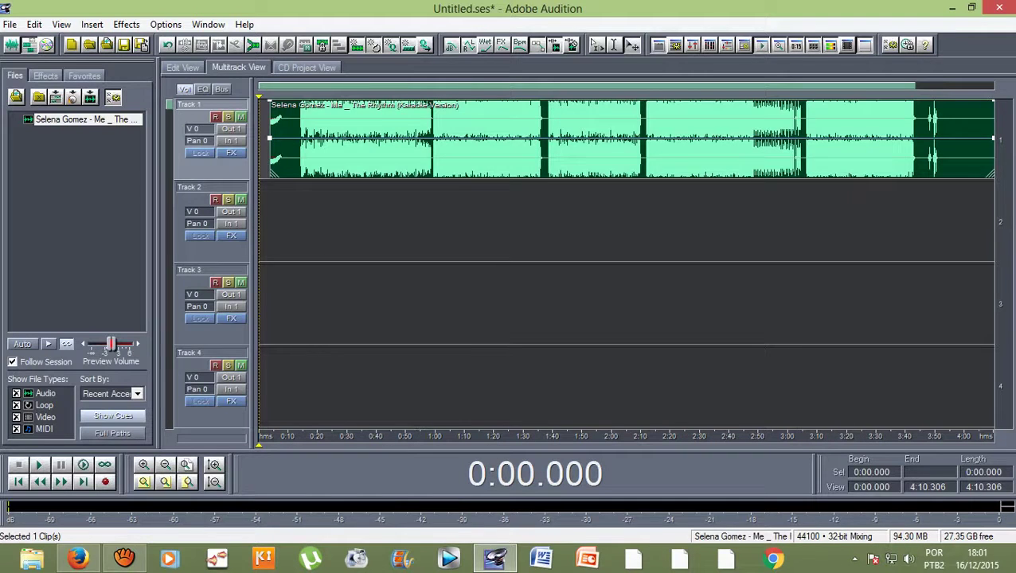
drag(318, 140, 308, 139)
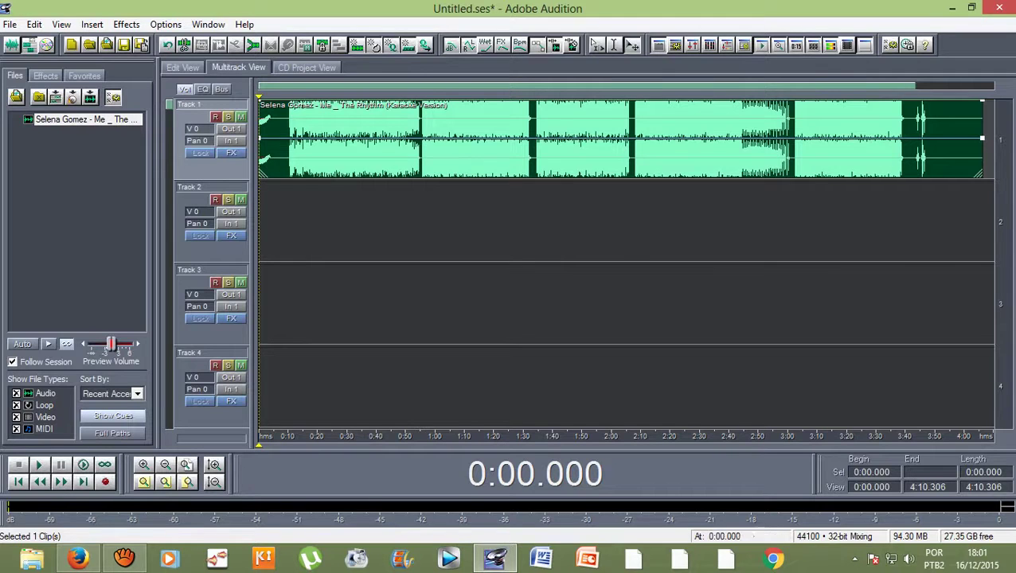
Trim the quiet intro and ending off the track 1 clip, keeping it from 0:00 to about 3:30
mouse_move(621, 139)
mouse_down()
mouse_move(621, 386)
mouse_move(621, 140)
mouse_up()
mouse_move(621, 139)
mouse_down()
mouse_move(975, 140)
mouse_move(620, 139)
mouse_up()
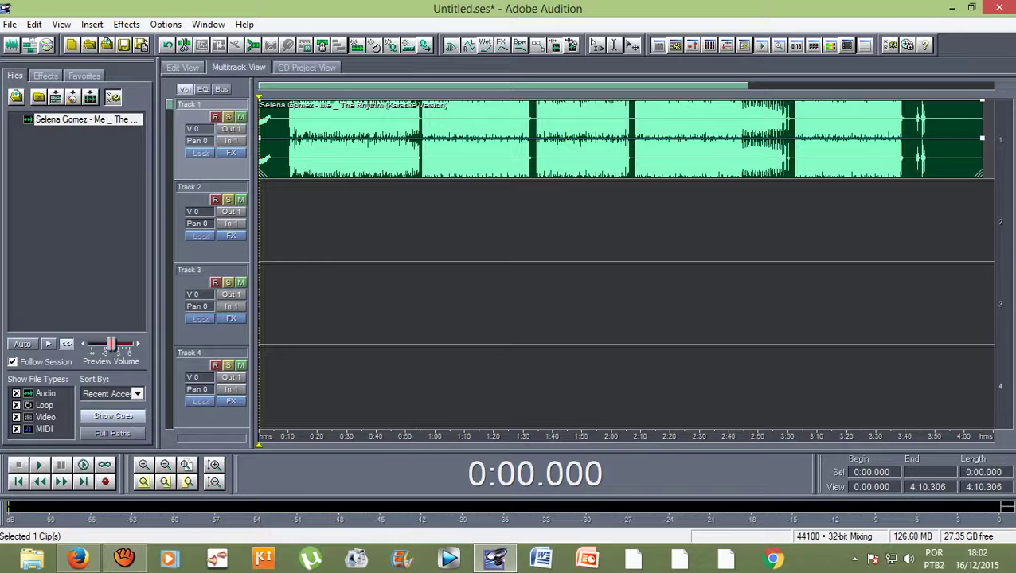
drag(620, 139, 649, 140)
drag(982, 139, 876, 139)
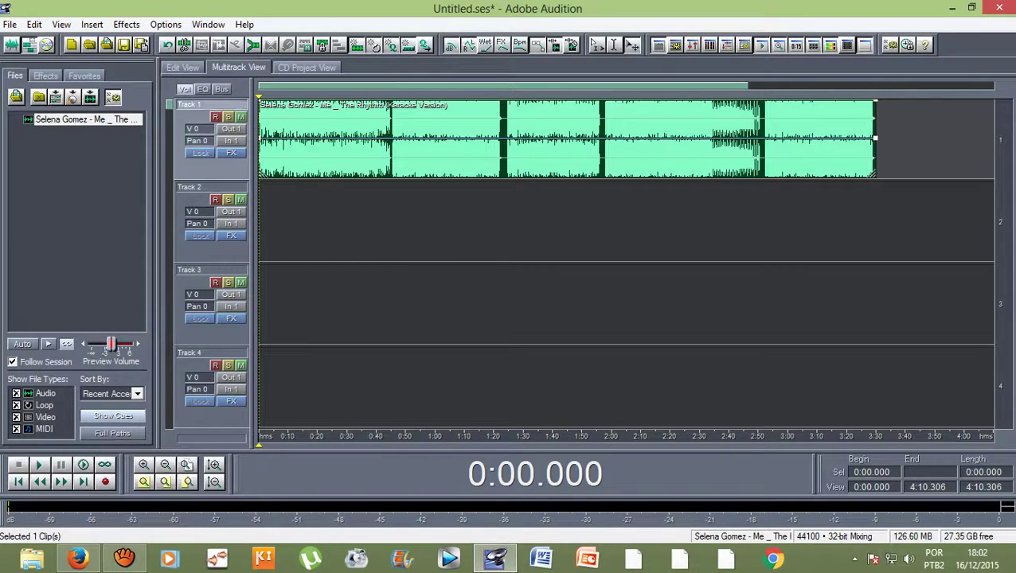
Look through the session's tracks down to track 128 and return to track 1
click(189, 104)
key(Tab)
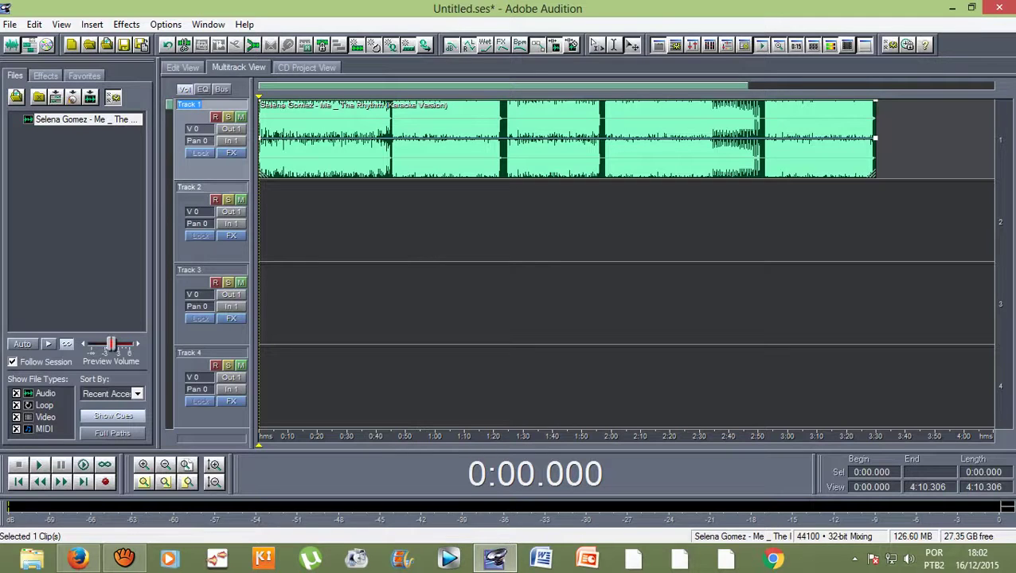
key(Tab)
key(Tab)
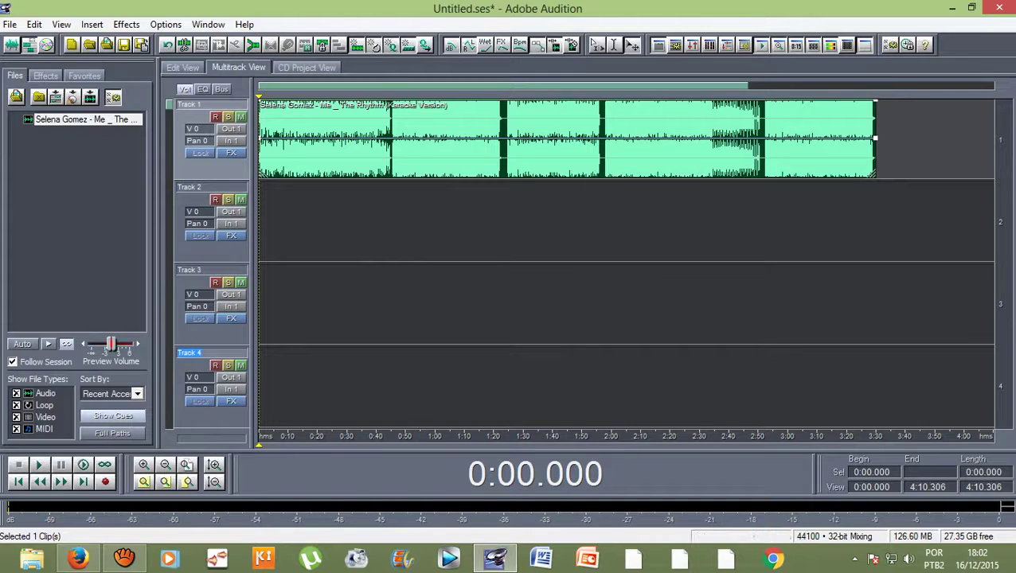
key(Tab)
key(Tab)
key(Tab)
key(Tab)
key(Tab)
key(Tab)
key(Tab)
key(Tab)
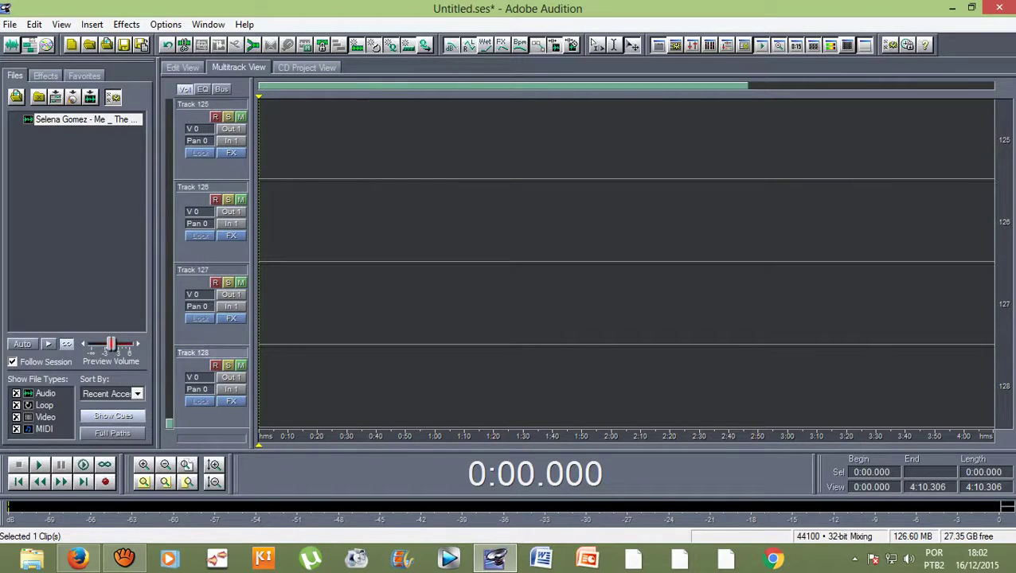
key(Tab)
scroll(211, 263, up, 5)
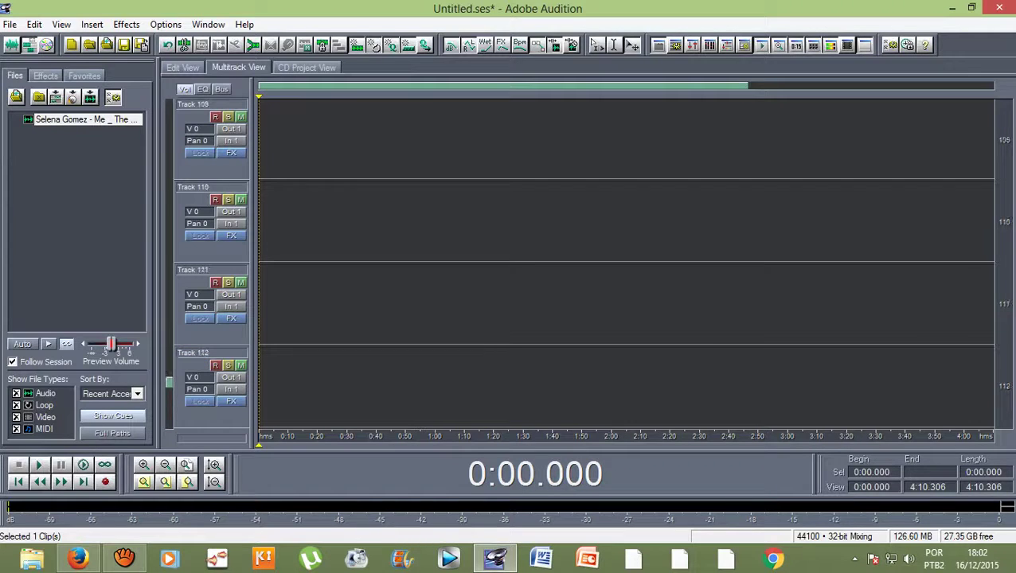
scroll(211, 263, up, 20)
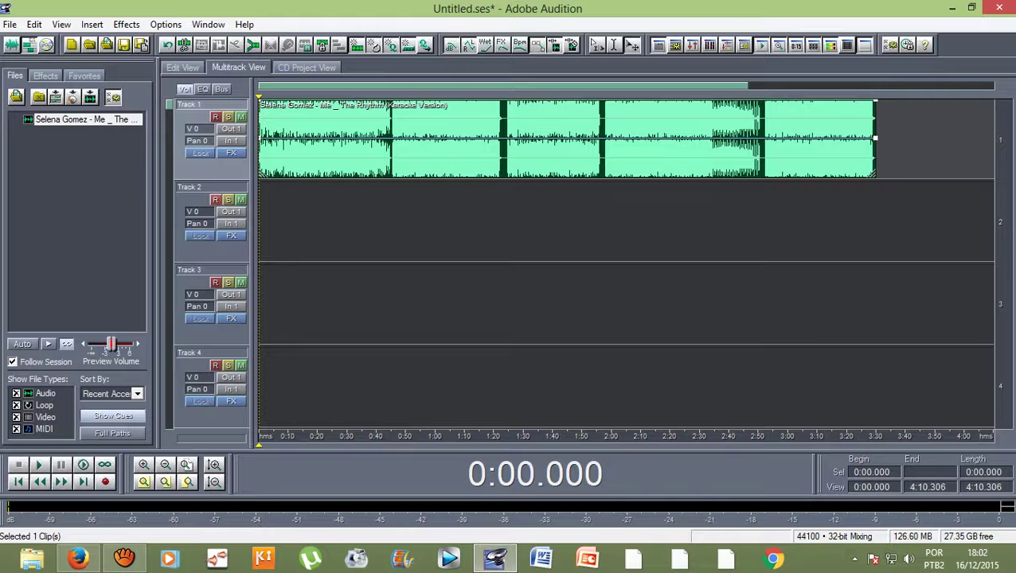
Try switching record arming on and off for tracks 2 and 3
click(215, 199)
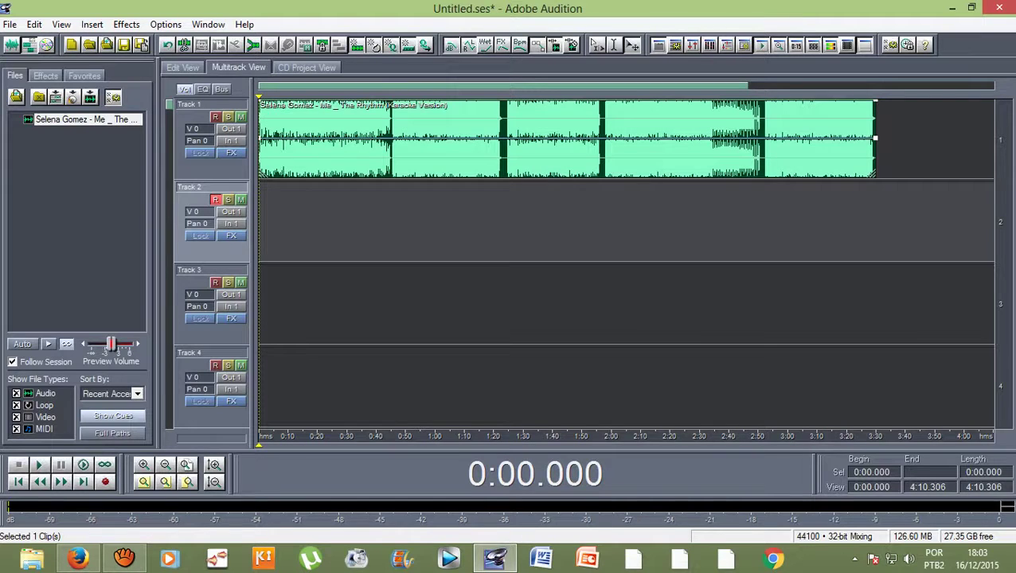
click(199, 306)
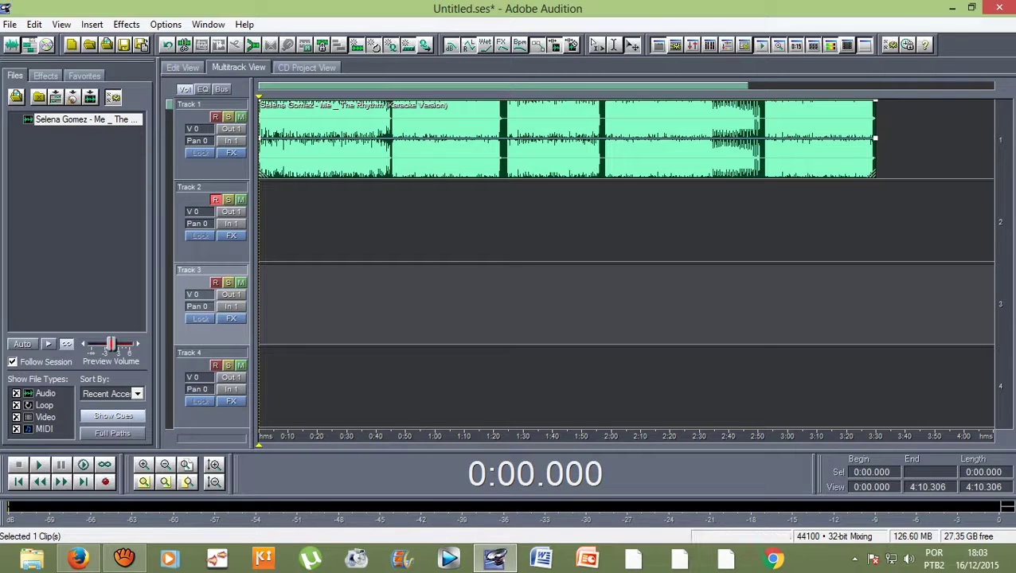
click(199, 223)
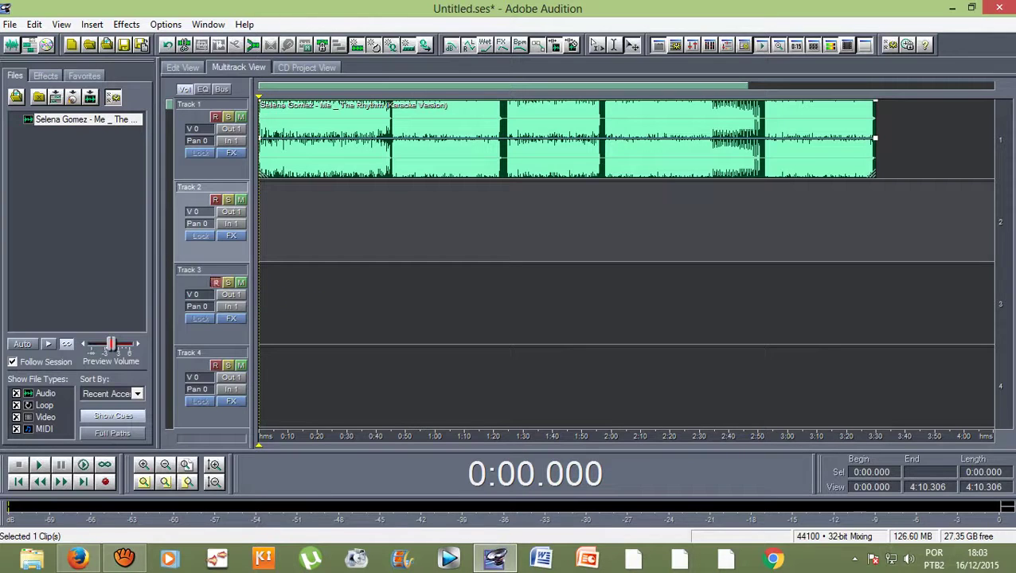
click(212, 286)
click(215, 283)
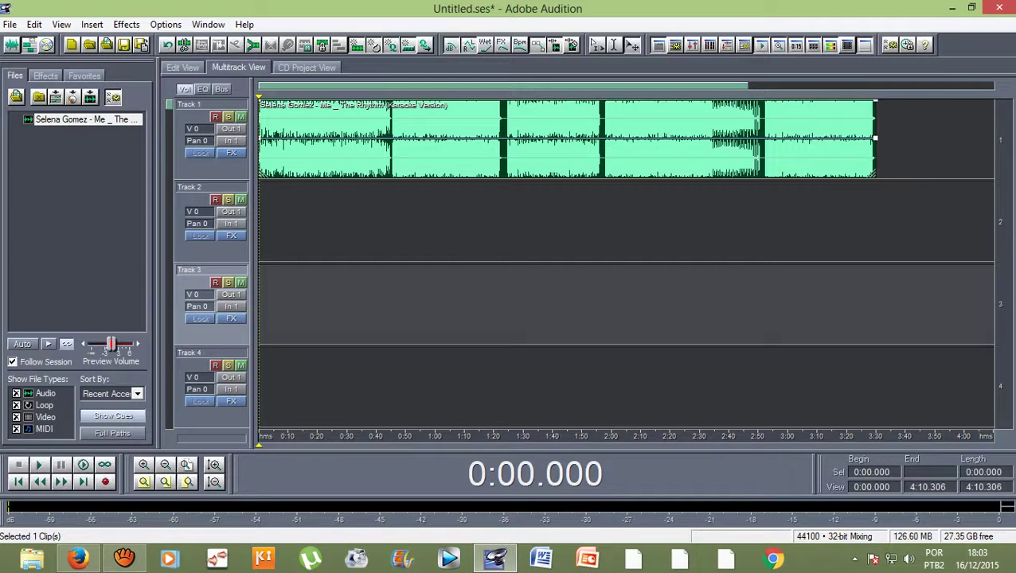
Arm track 2 and record about 27 seconds of audio on it from 0:00
click(557, 221)
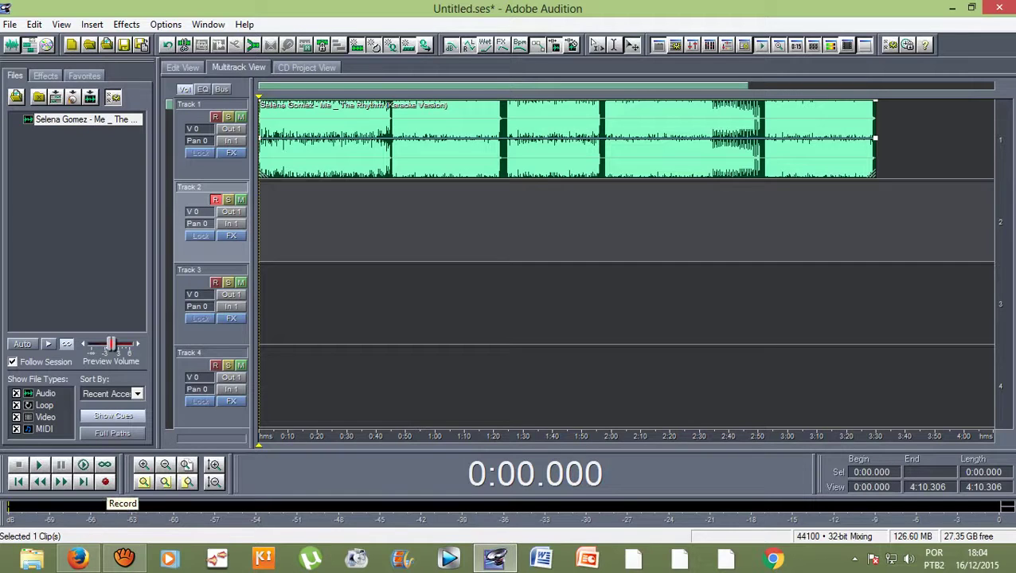
click(106, 481)
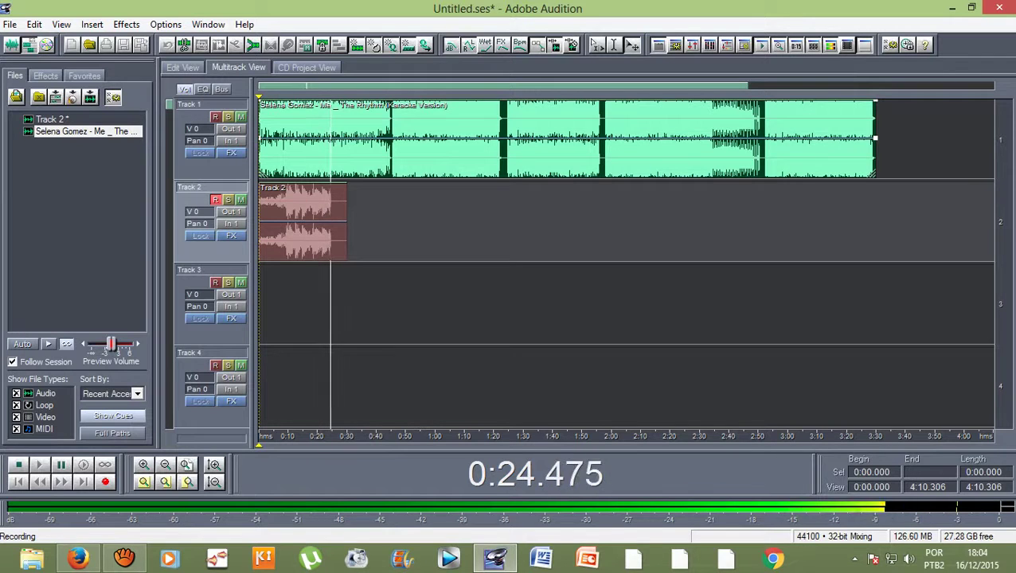
key(space)
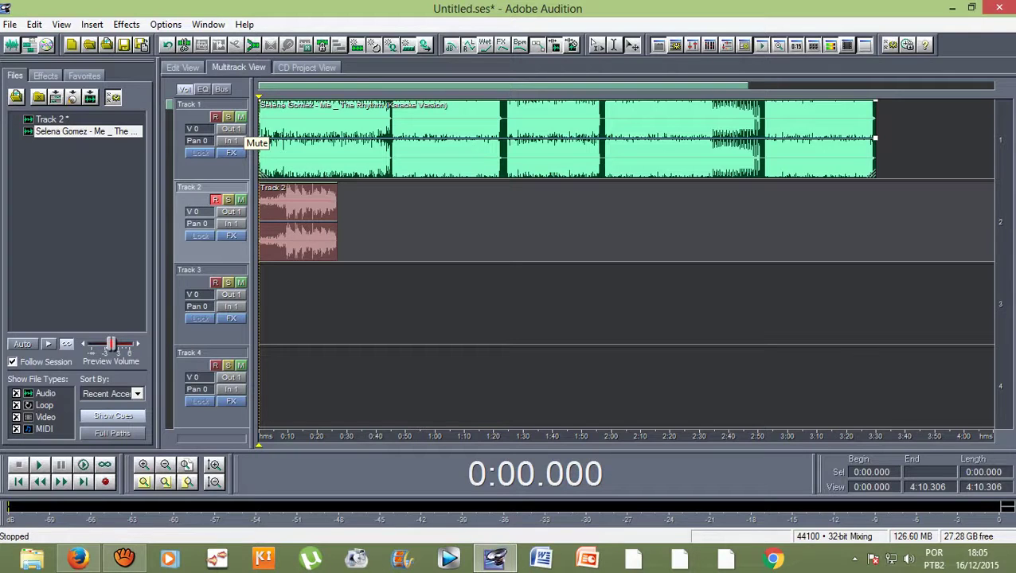
Try muting tracks 1, 2 and 3, and unmute all of them again
click(241, 117)
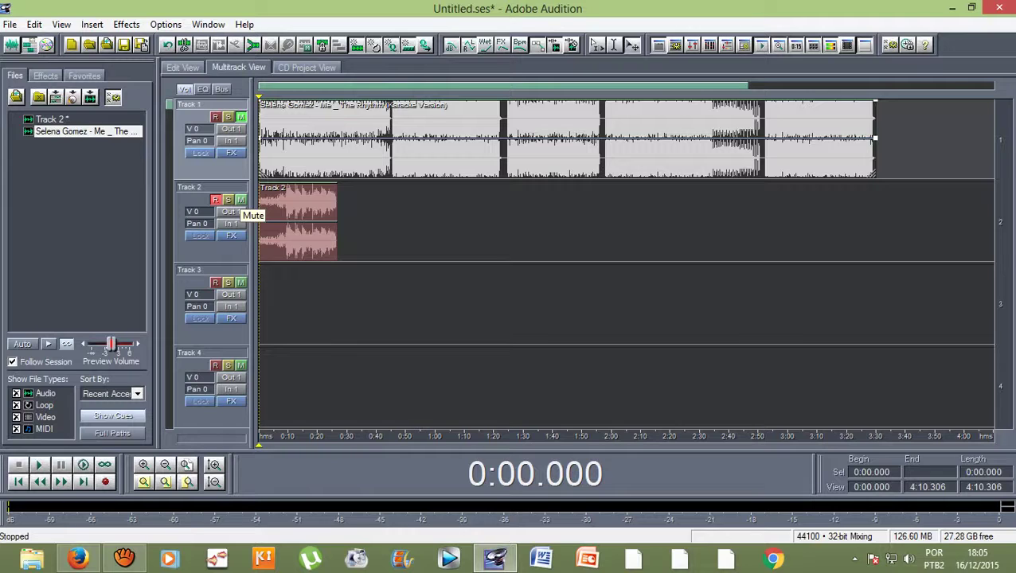
click(240, 199)
click(241, 282)
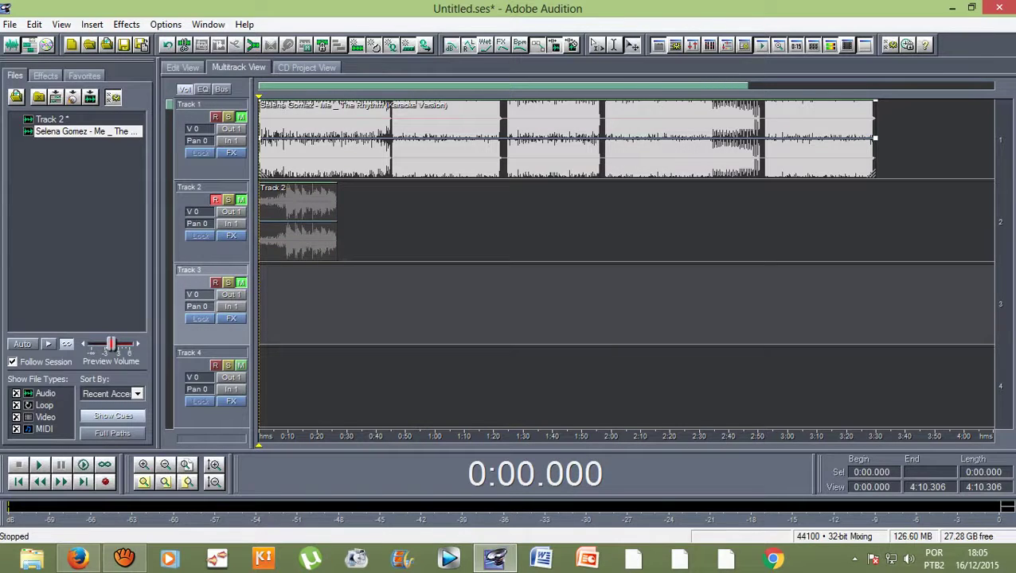
click(189, 353)
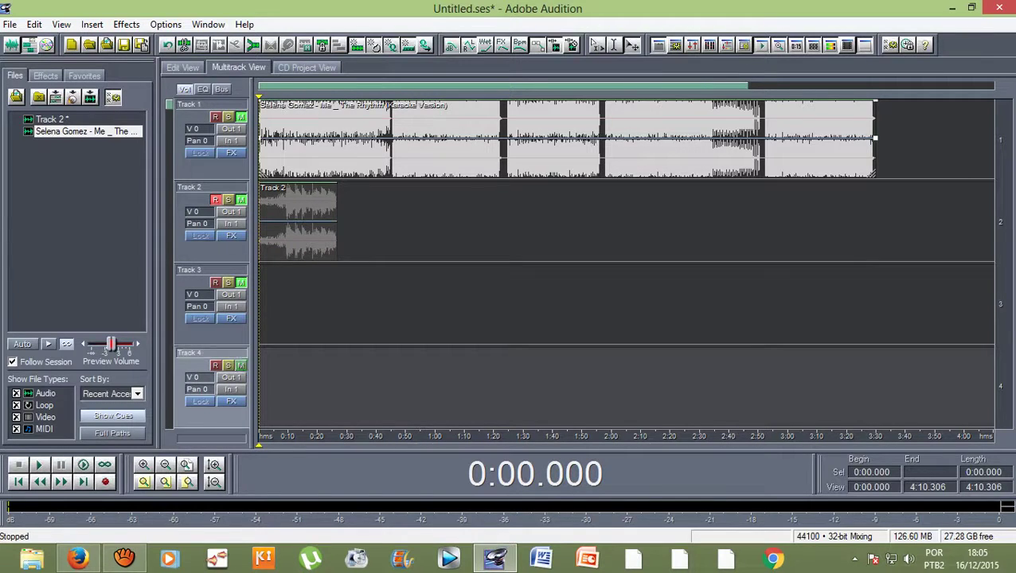
click(240, 282)
click(241, 199)
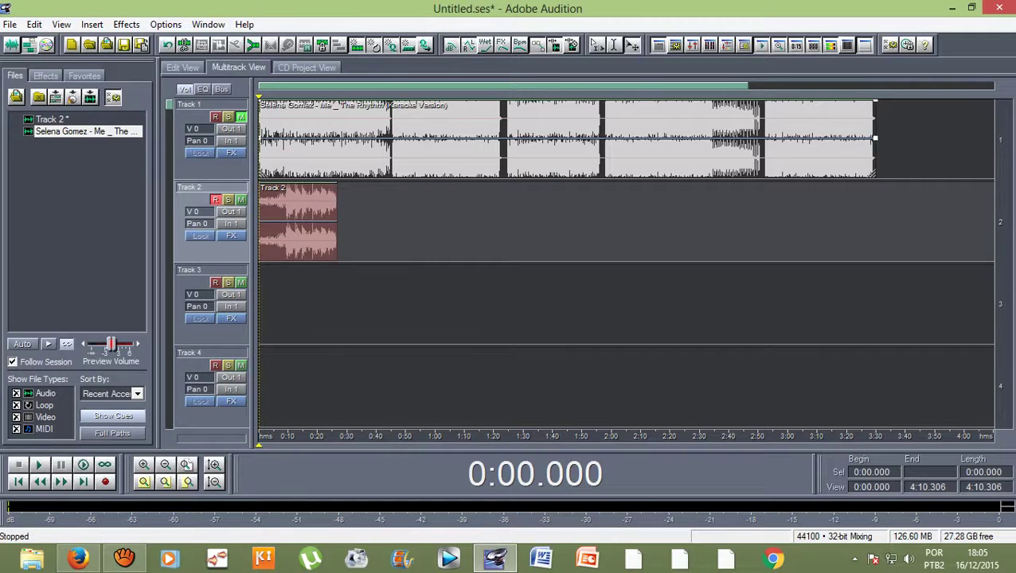
click(231, 128)
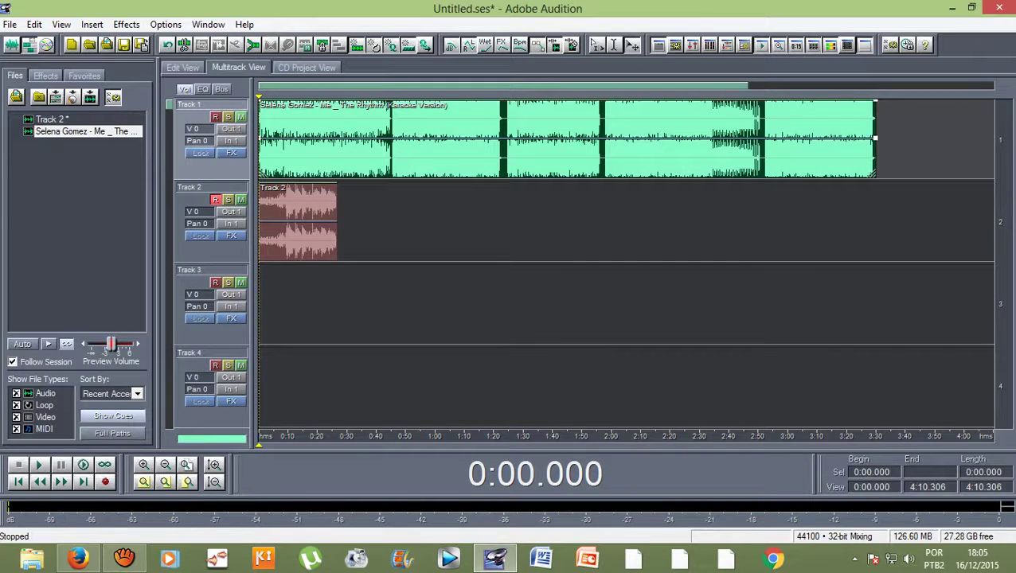
Mute track 1 and play the track 2 recording on its own from 0:00 to its end
click(240, 117)
key(space)
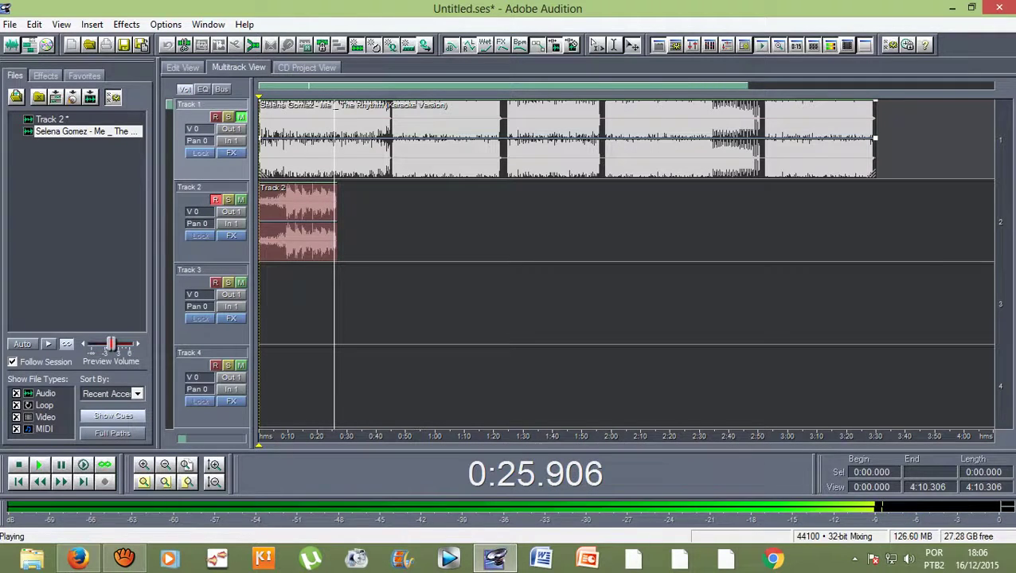
key(space)
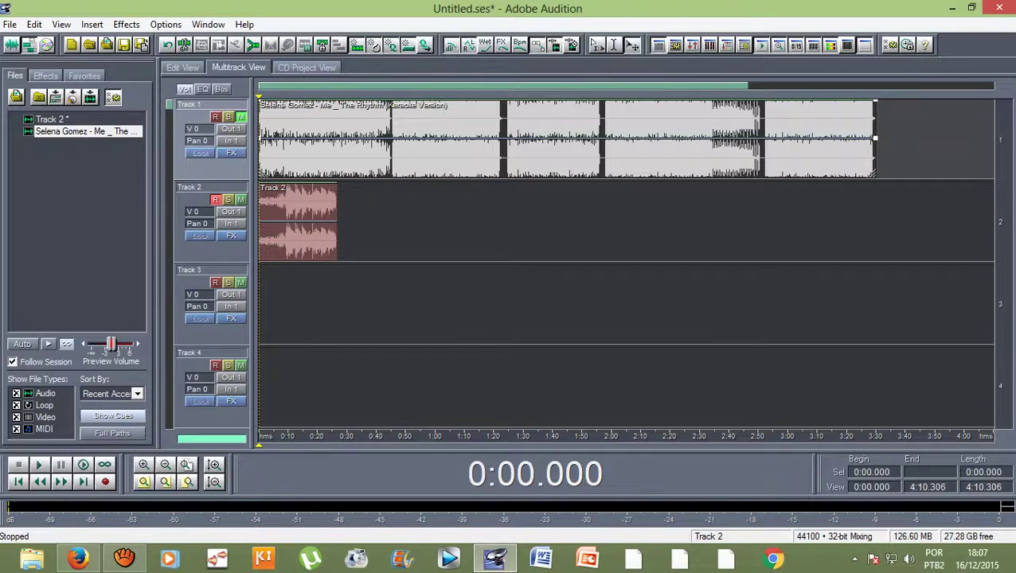
Open the track 2 recording in the Edit View and select the waveform from 0:09.278 to 0:26.604
key(F12)
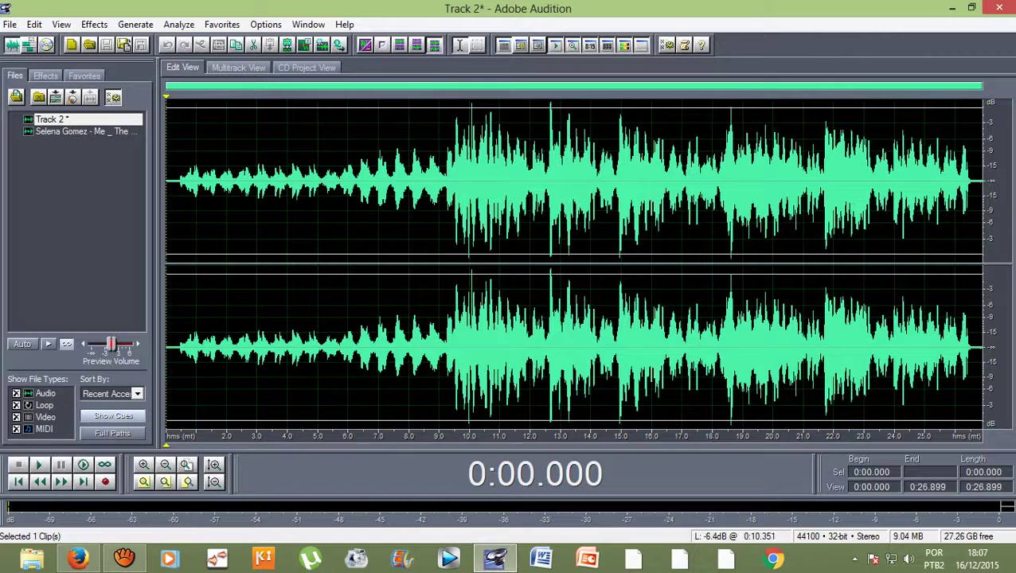
click(447, 215)
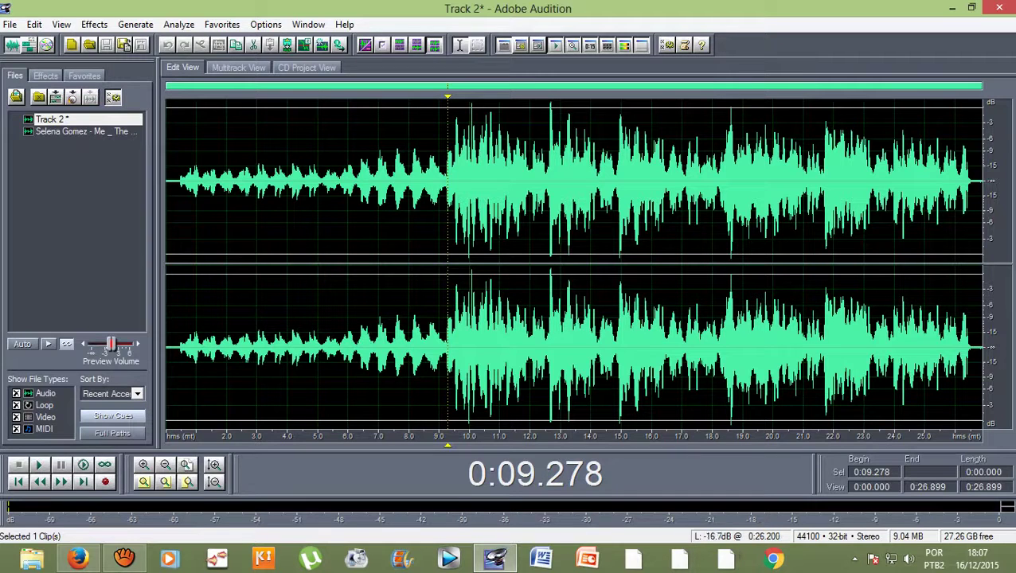
drag(973, 167, 447, 170)
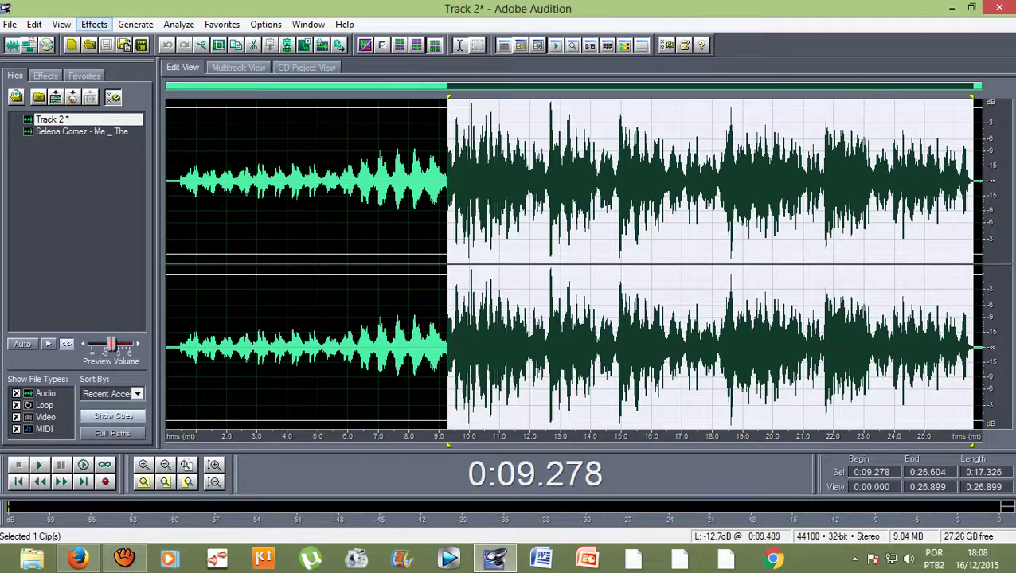
Look over the available effect categories and clear the waveform selection
click(94, 23)
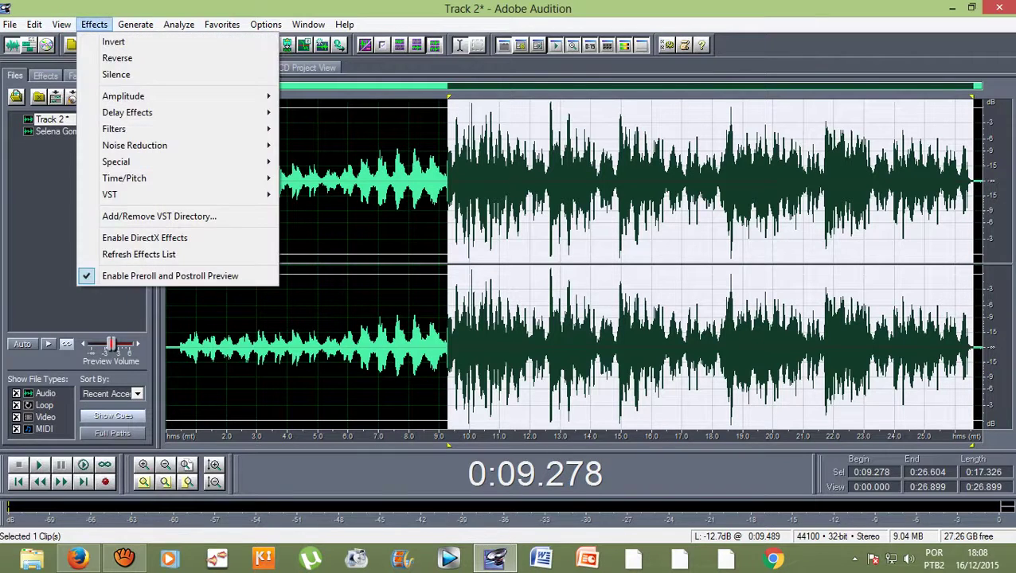
click(345, 24)
click(975, 182)
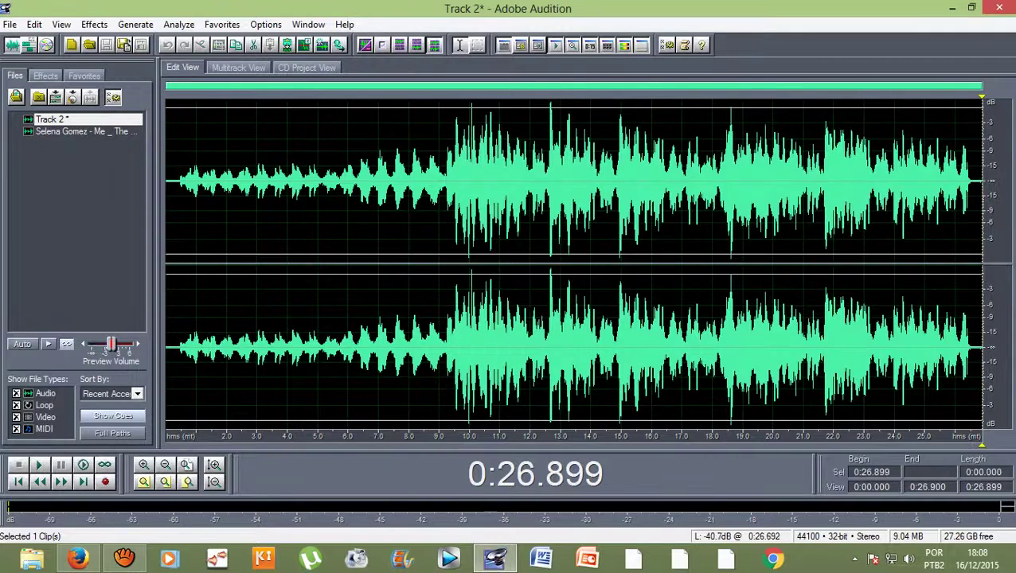
Select the waveform from 0:09.327 to 0:26.580 and preview the Studio Reverb effect with the Vocal Reverb (medium) preset
drag(974, 182, 448, 182)
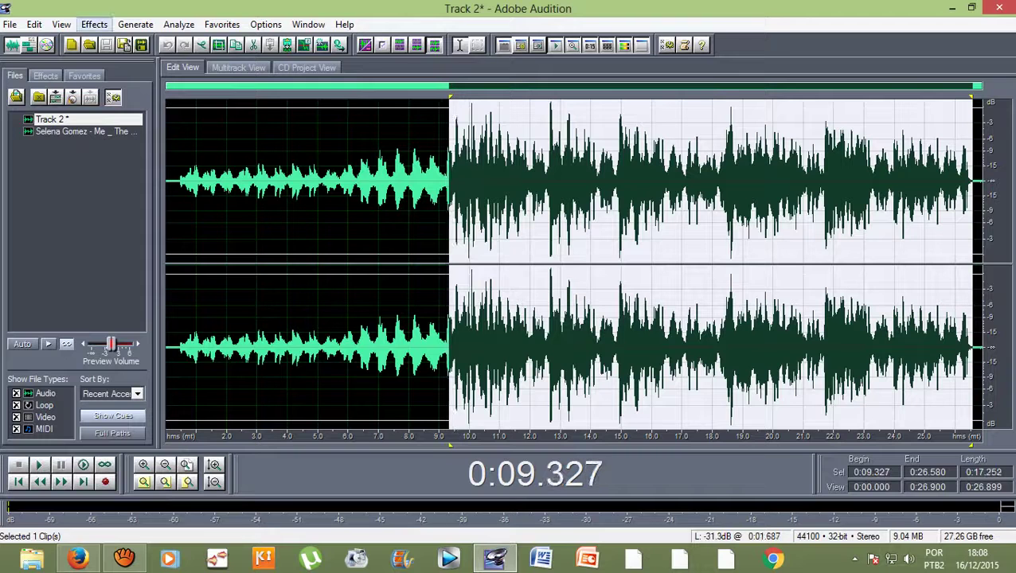
click(94, 24)
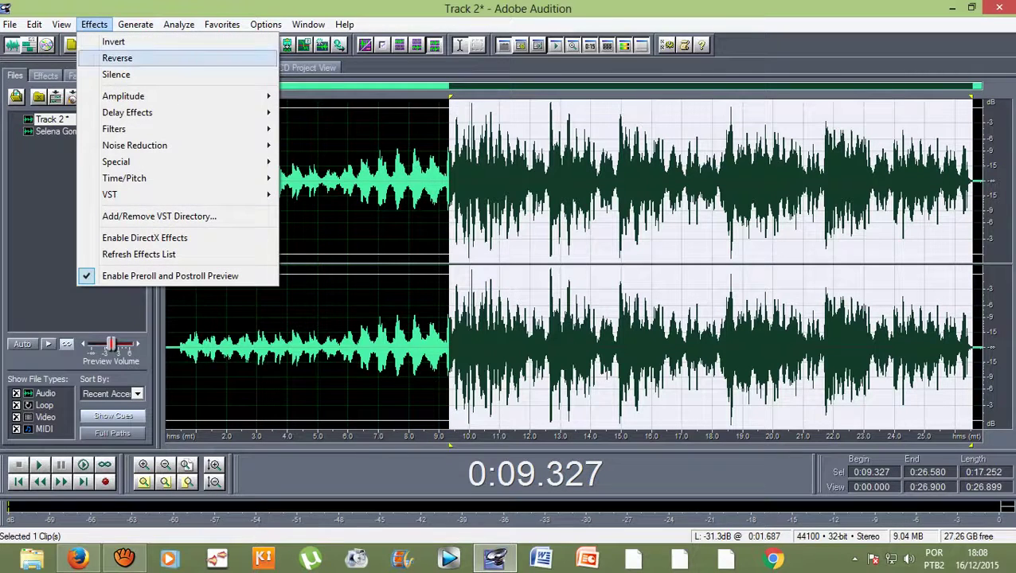
mouse_move(128, 112)
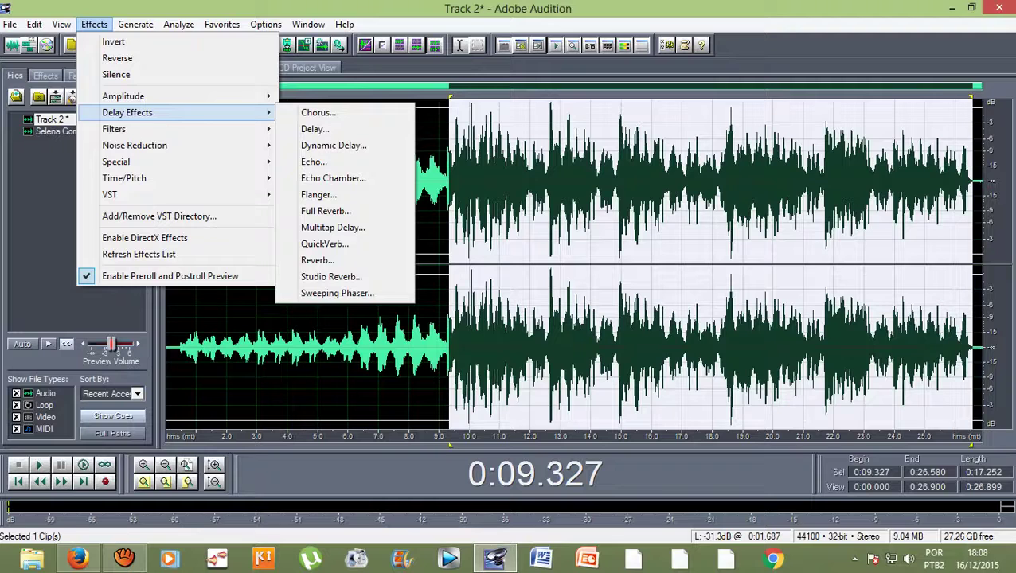
click(331, 276)
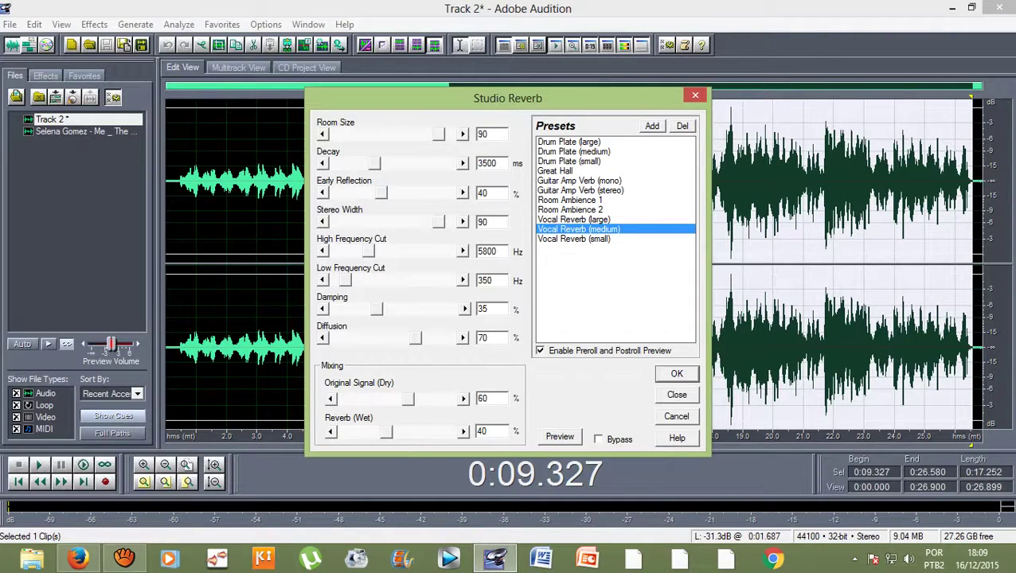
key(space)
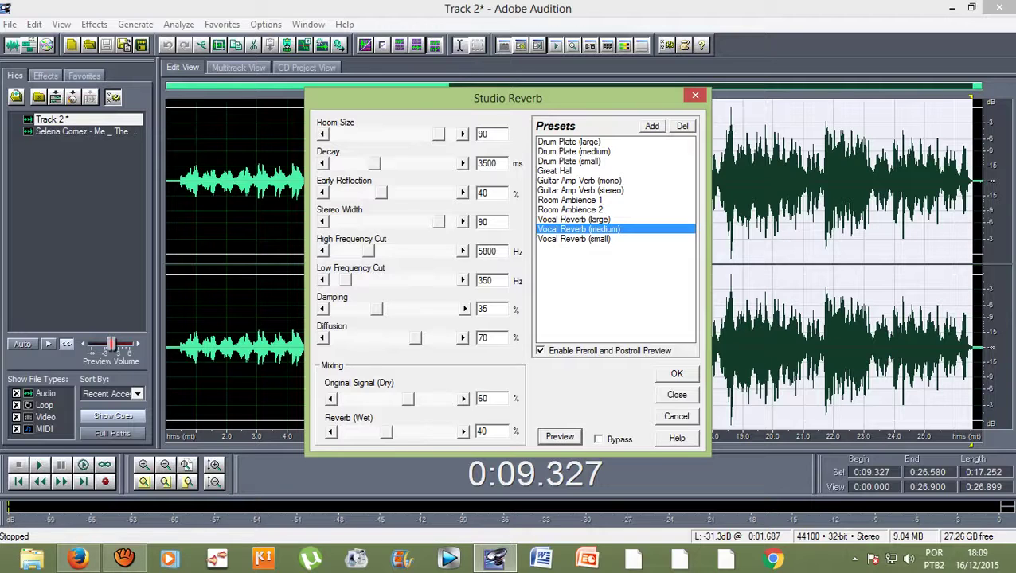
Audition the large, medium and small Drum Plate presets, apply the reverb, and return to the Multitrack View with the time selection cleared
click(569, 142)
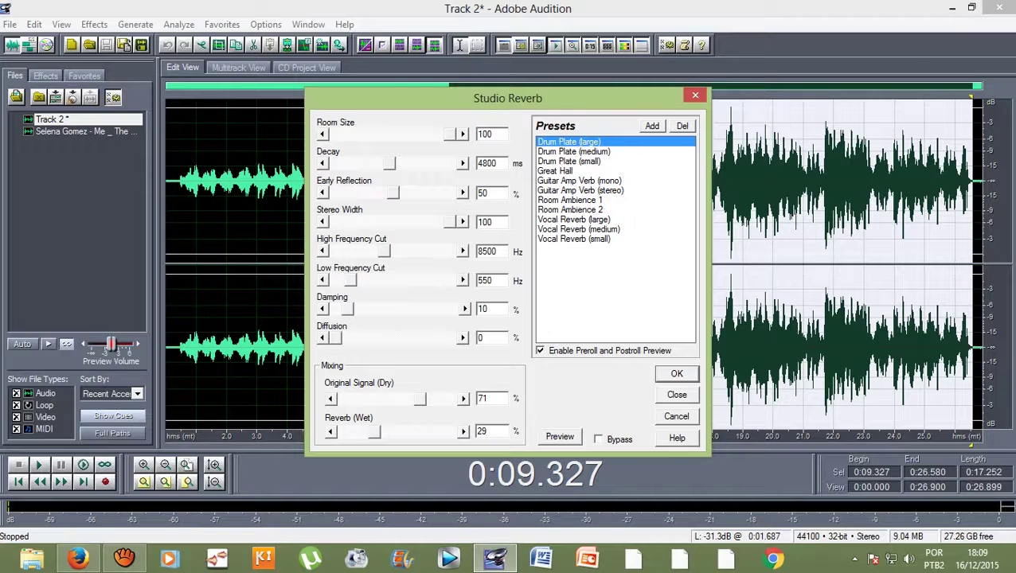
key(space)
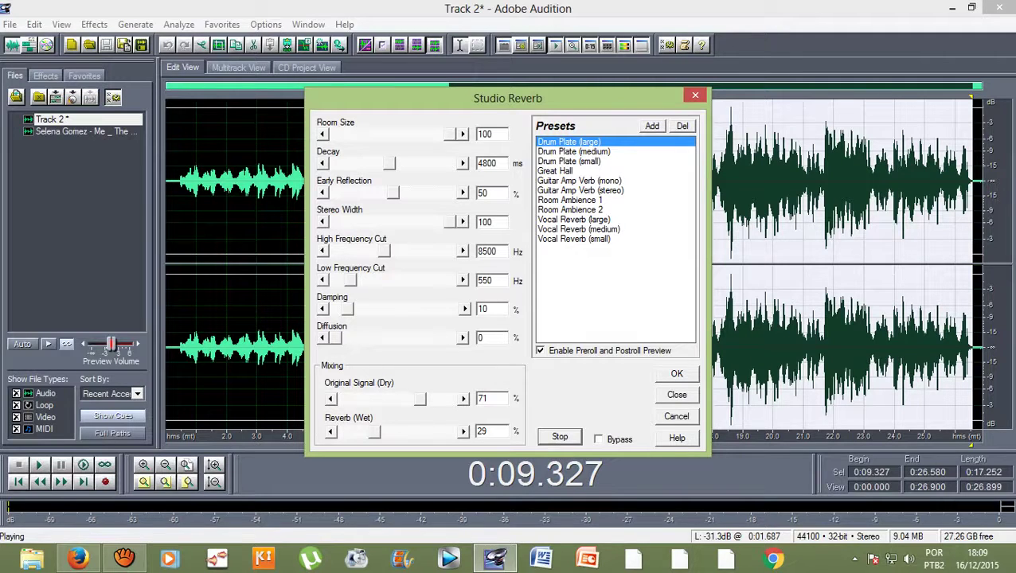
click(573, 151)
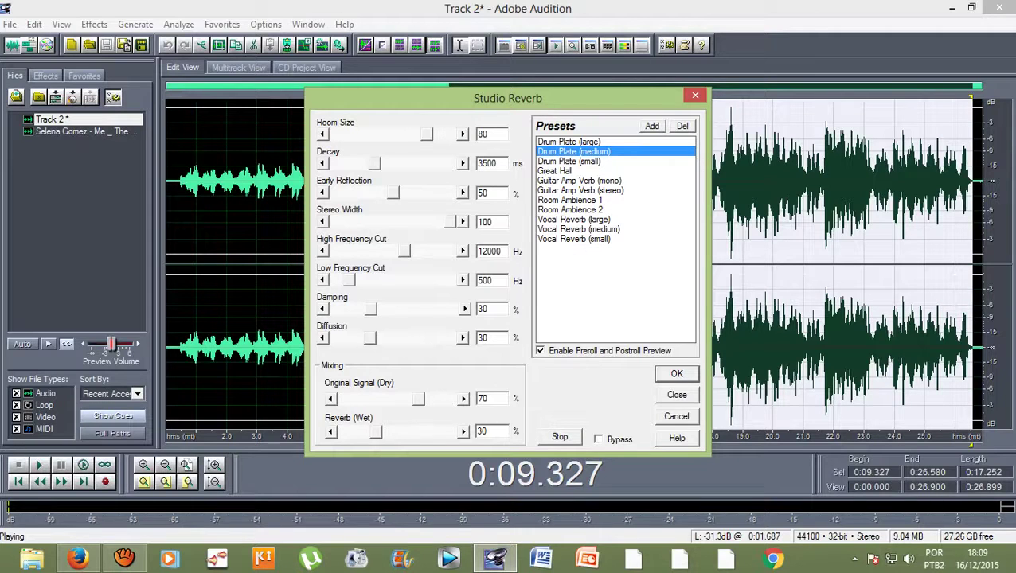
click(572, 161)
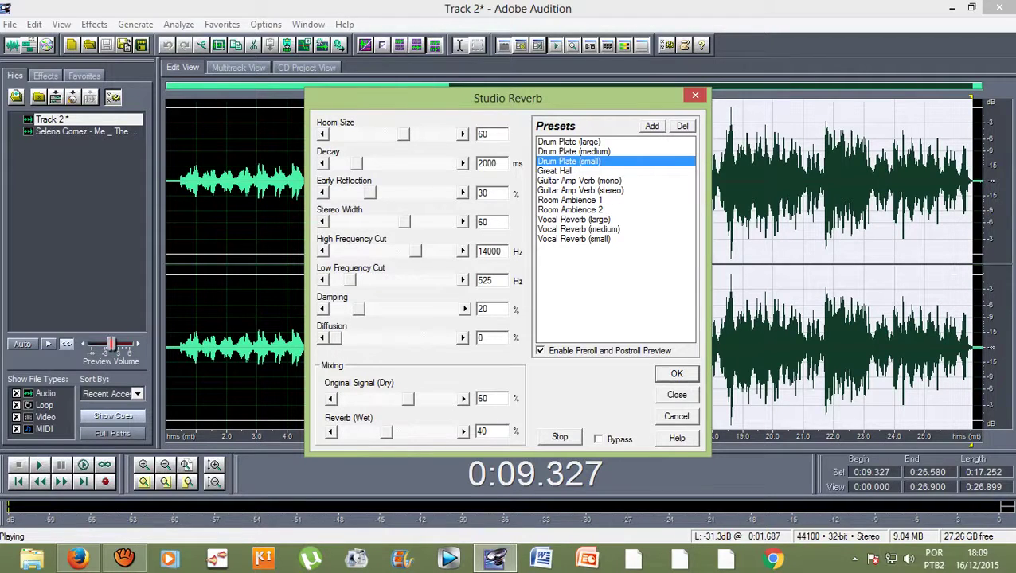
key(Return)
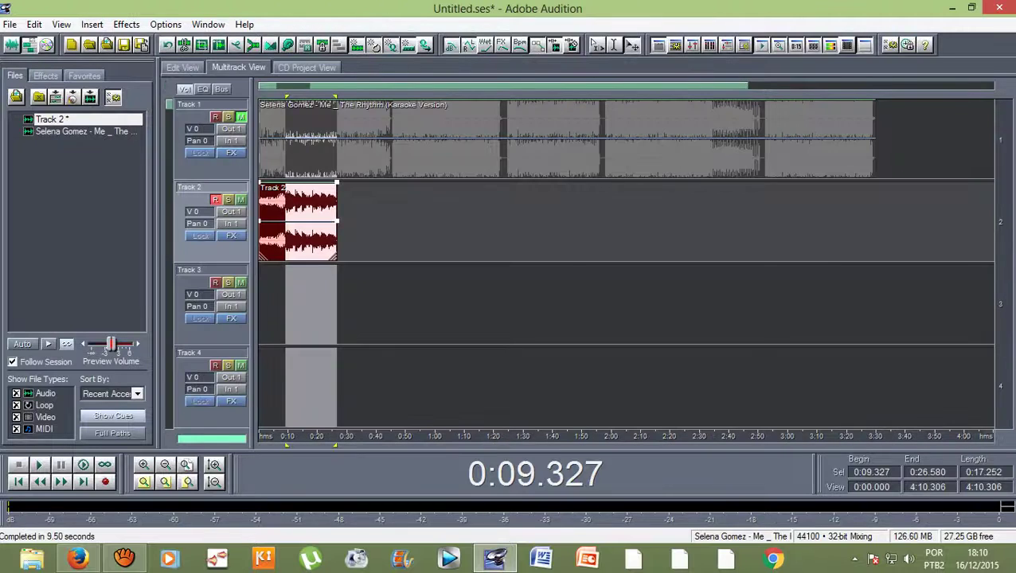
click(284, 303)
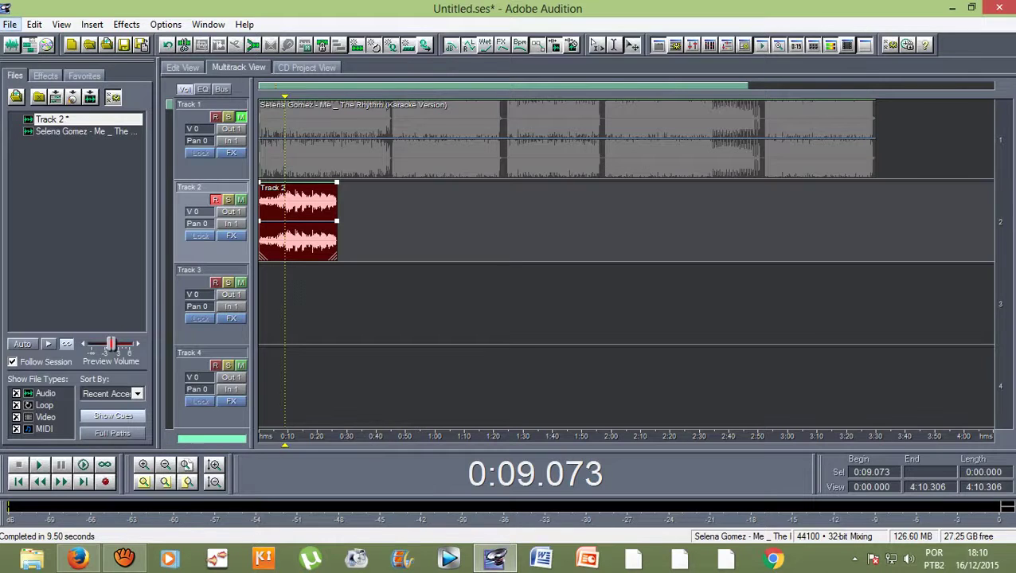
Try exporting the session's audio mixdown to the Documentos folder as an mp3PRO file named ahahahahahah
click(9, 25)
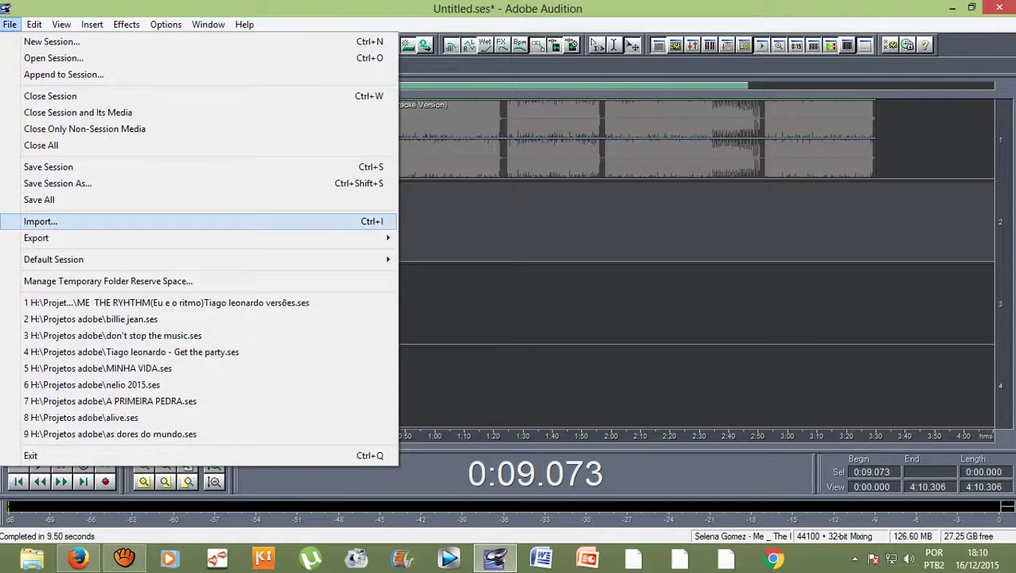
click(10, 25)
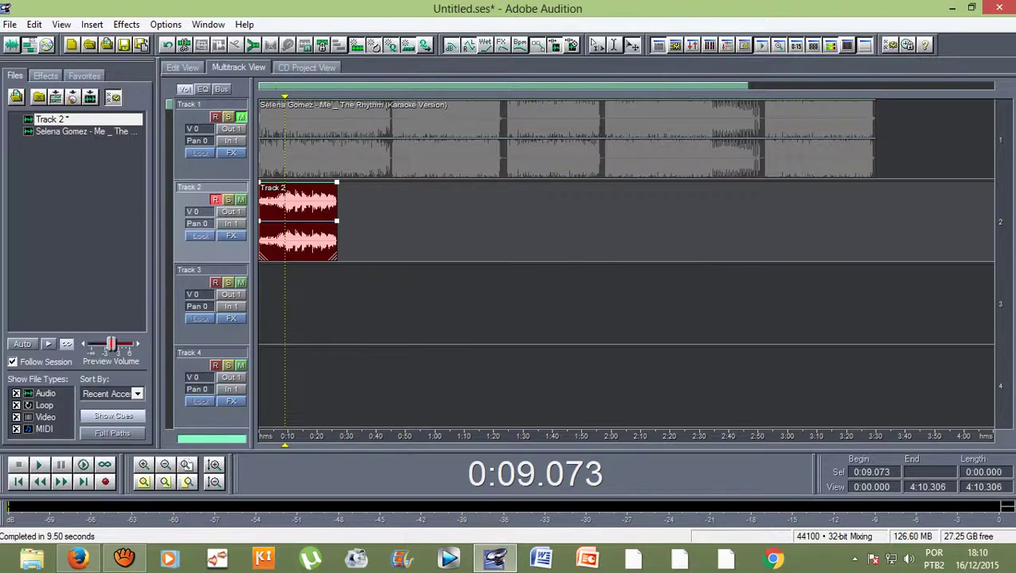
click(9, 25)
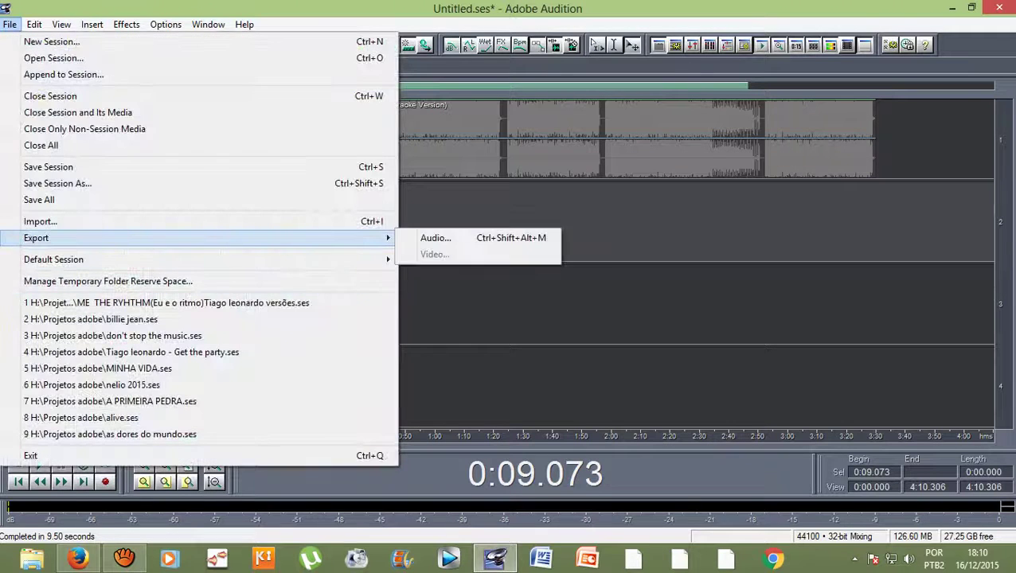
click(10, 25)
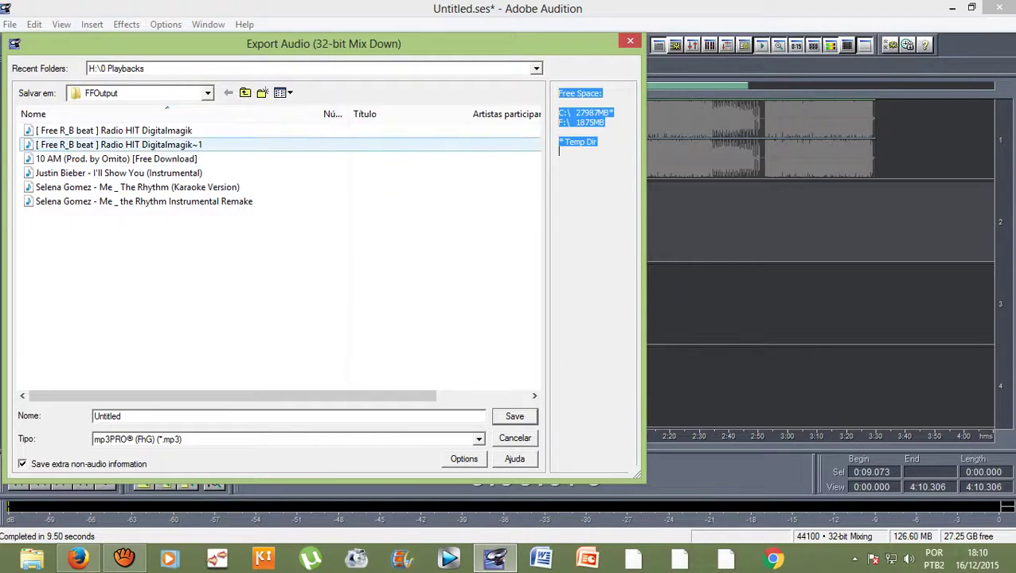
click(246, 93)
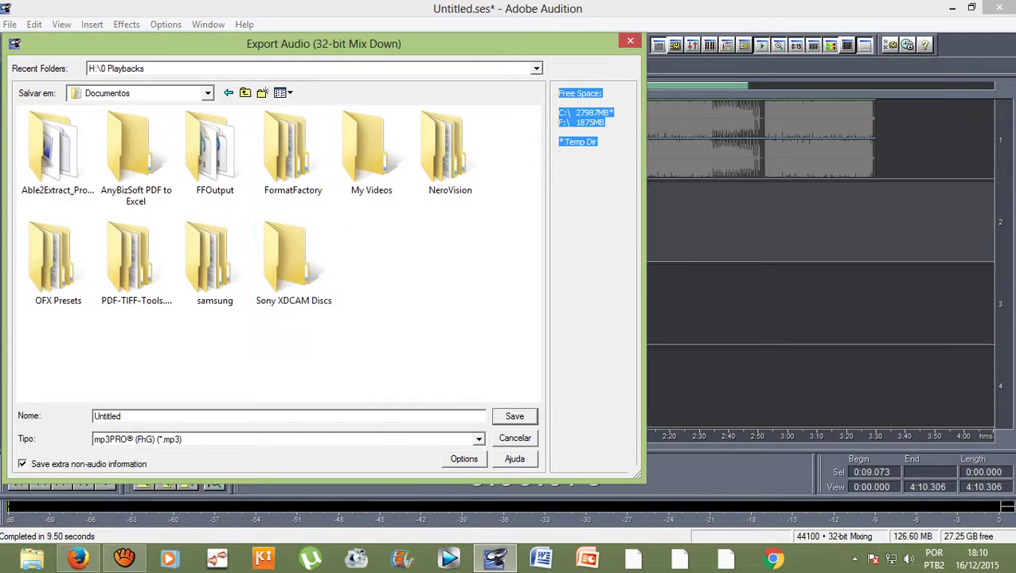
key(Tab)
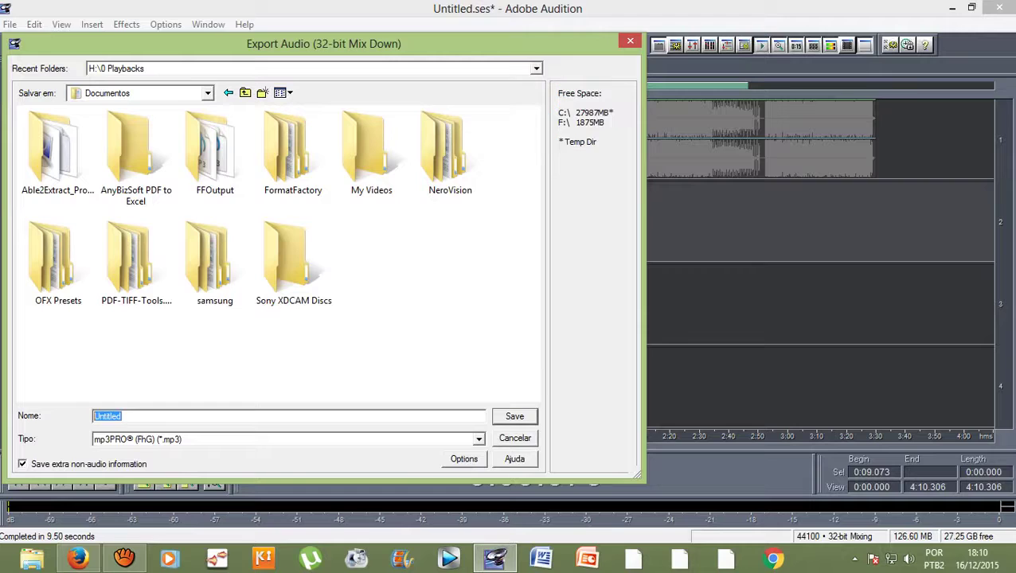
text(ahahahahahah)
click(629, 40)
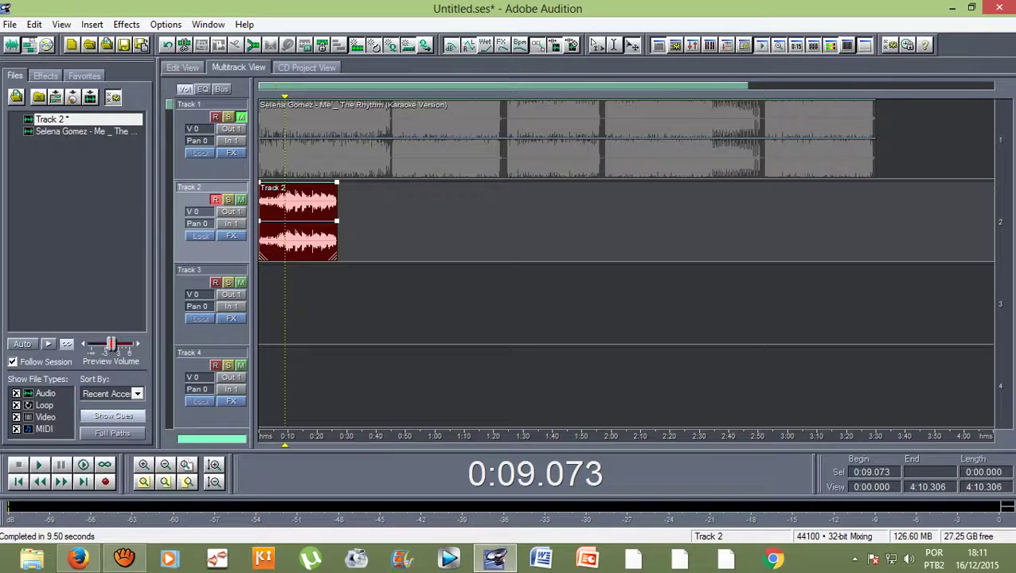
click(124, 558)
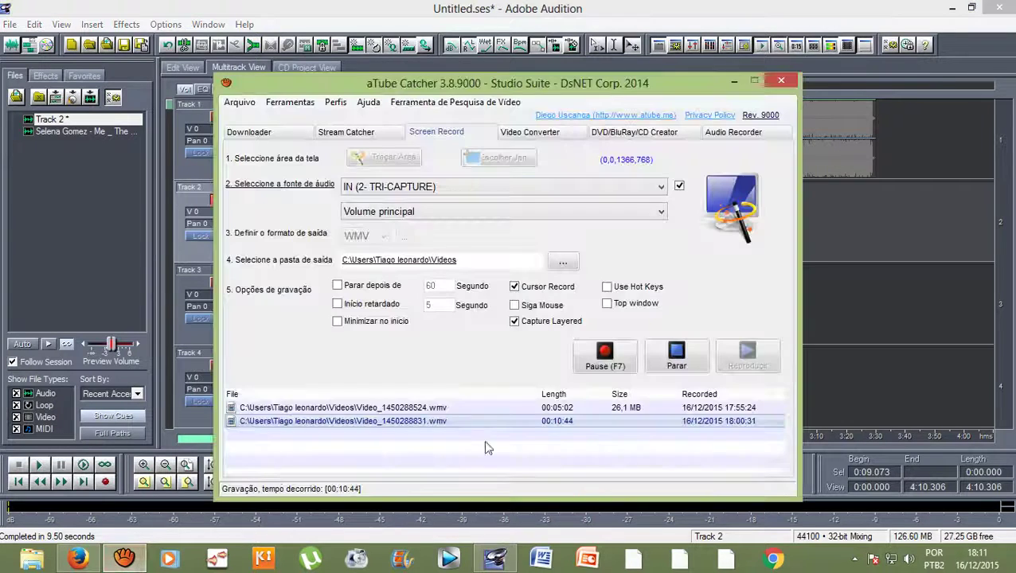